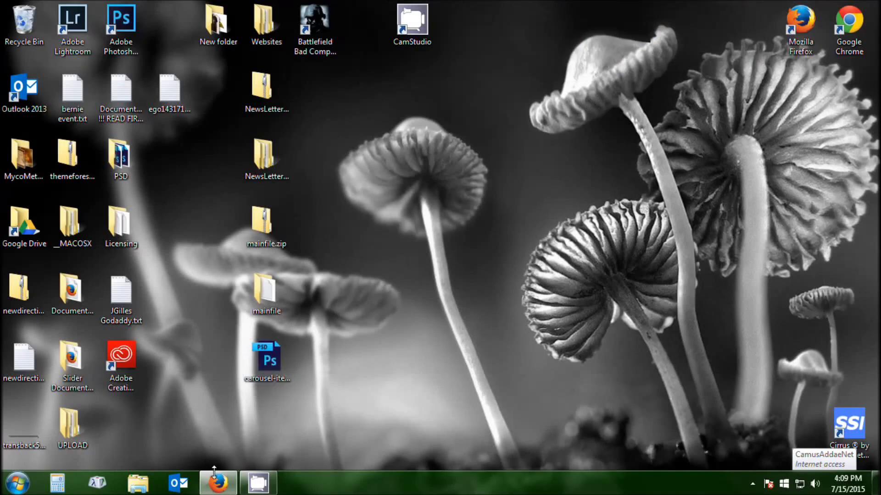
Restore the Firefox window from the taskbar to show the GoDaddy home page.
mouse_move(218, 481)
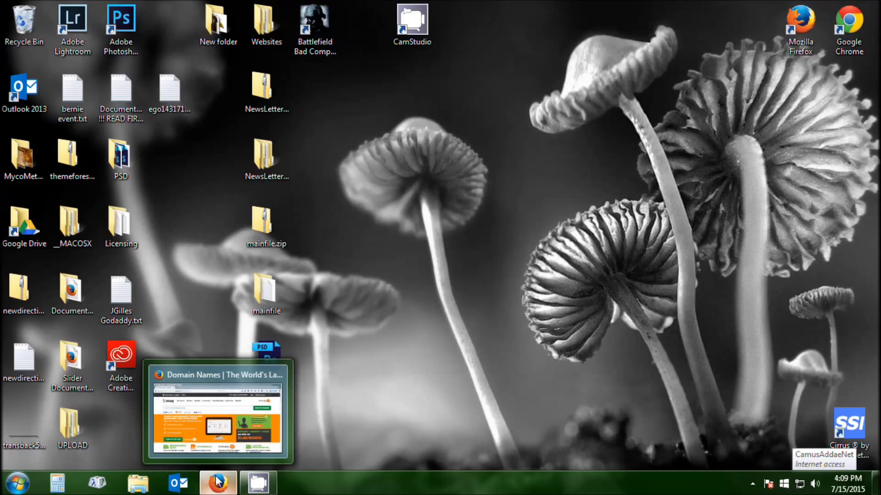
click(218, 481)
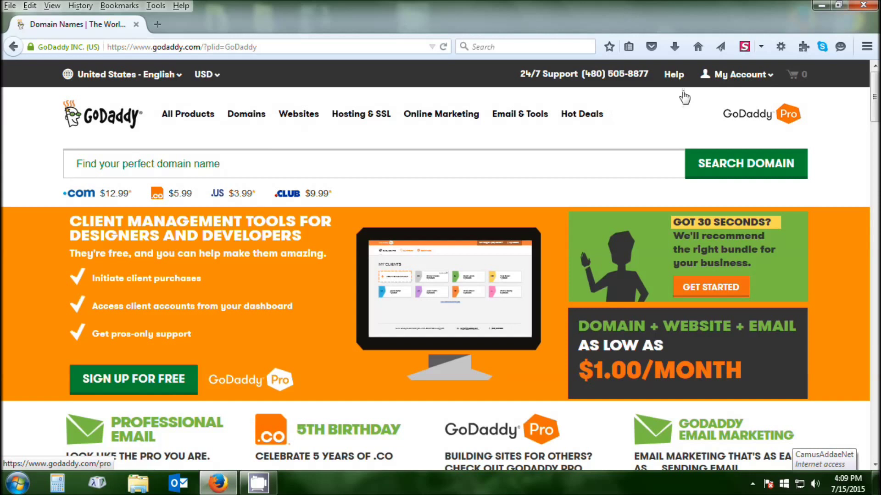
Go to My Account and expand Web Hosting to list both hosting accounts.
click(737, 73)
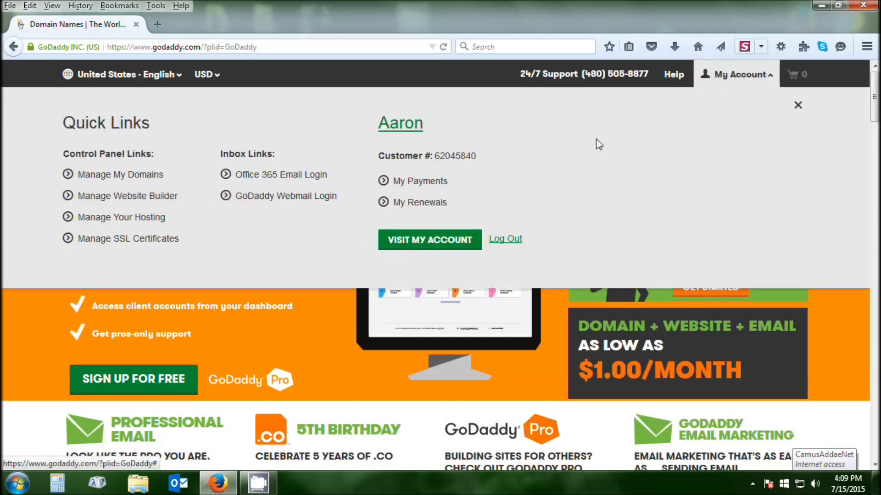
click(422, 246)
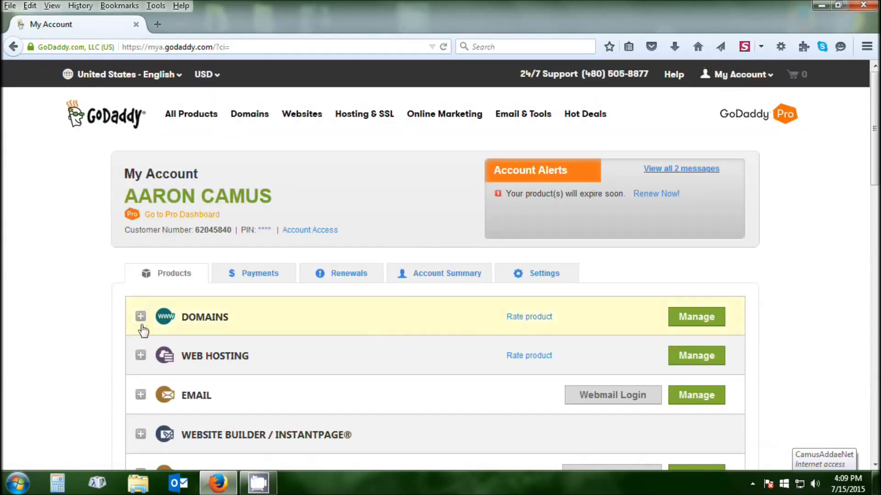
click(141, 356)
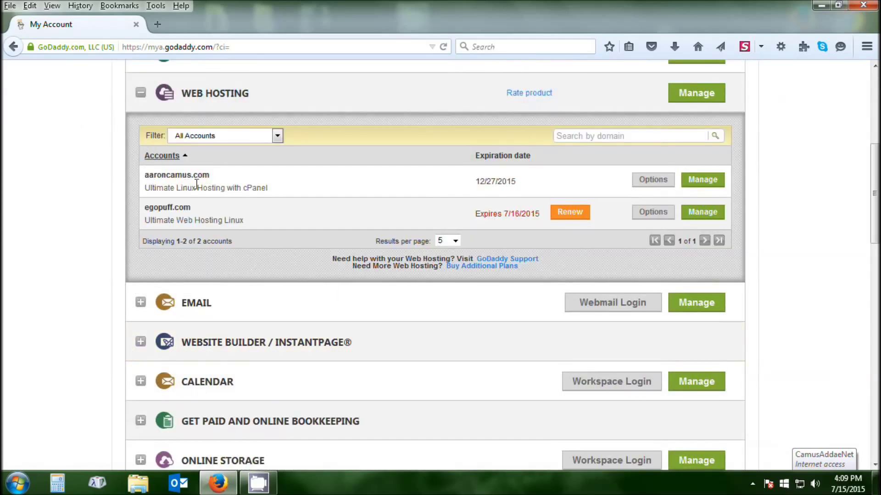
Open cPanel for the aaroncamus.com Linux hosting account and scroll through its tools.
click(700, 188)
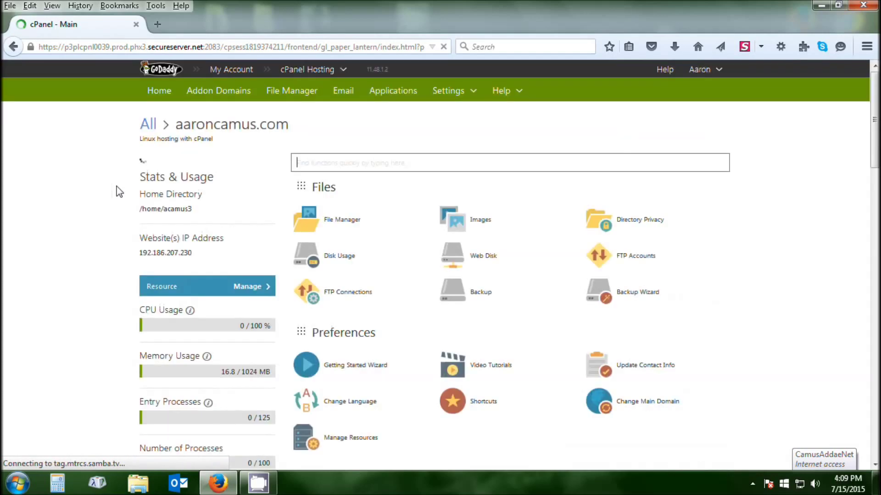
scroll(500, 330, down, 5)
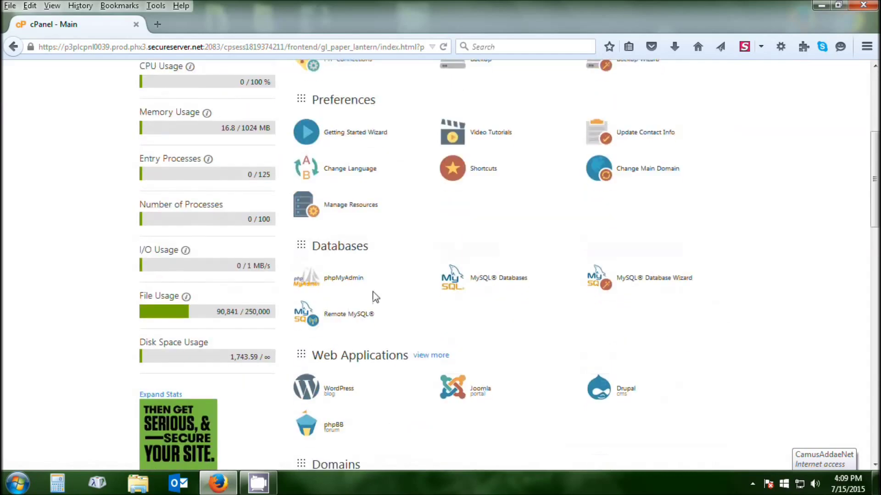
scroll(416, 301, down, 4)
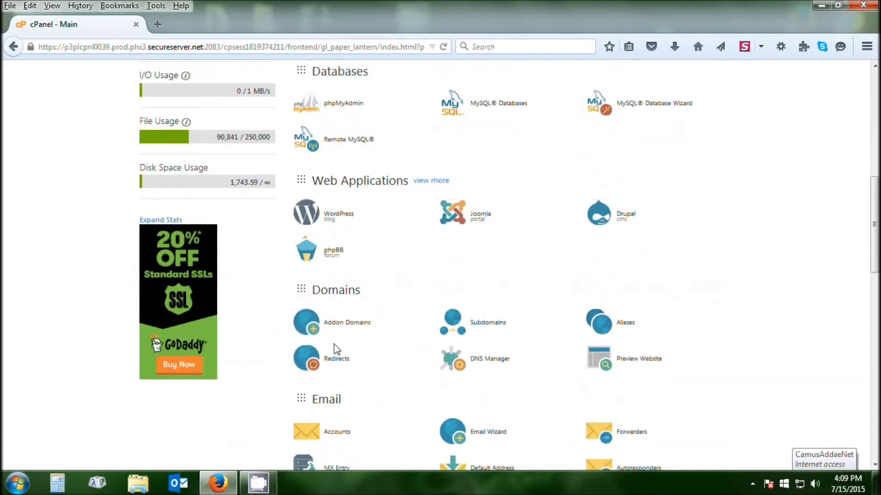
scroll(420, 295, up, 8)
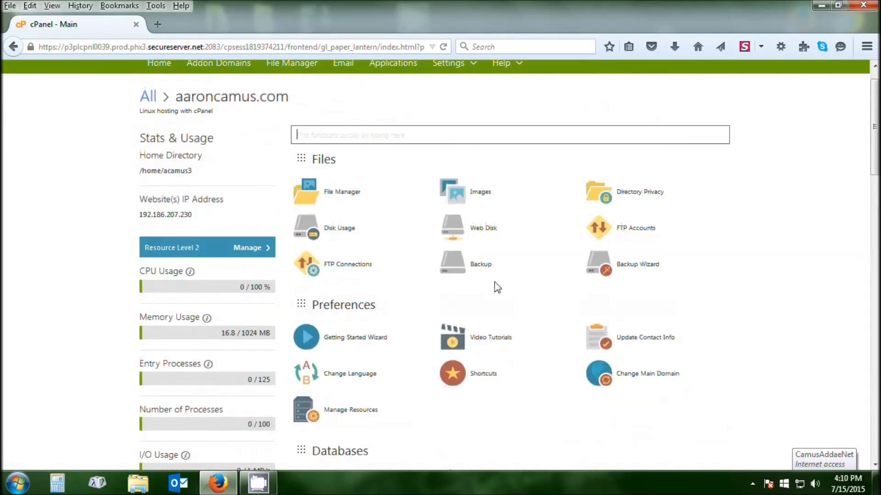
scroll(504, 285, up, 1)
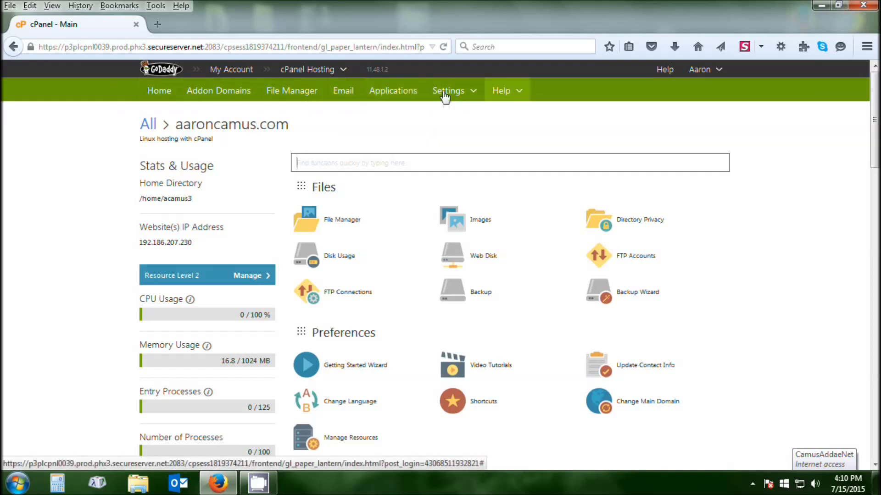
Open the Applications installer and select WordPress under Content Management.
click(406, 97)
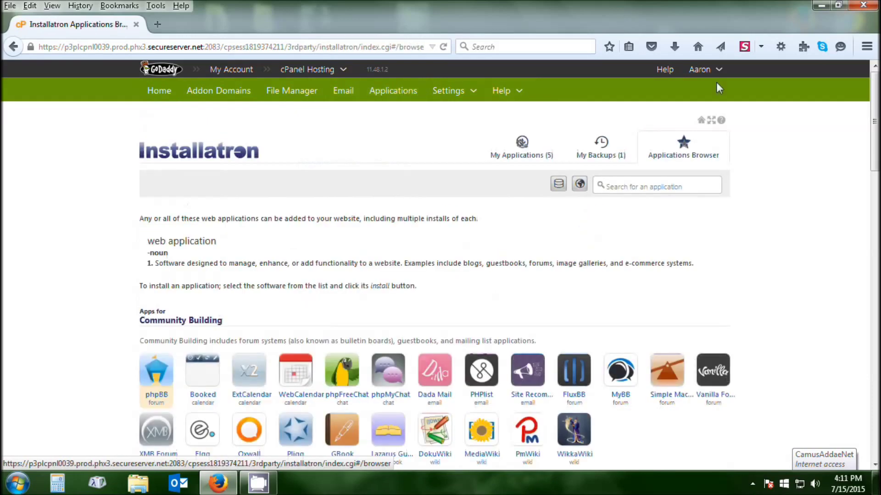
scroll(453, 152, down, 2)
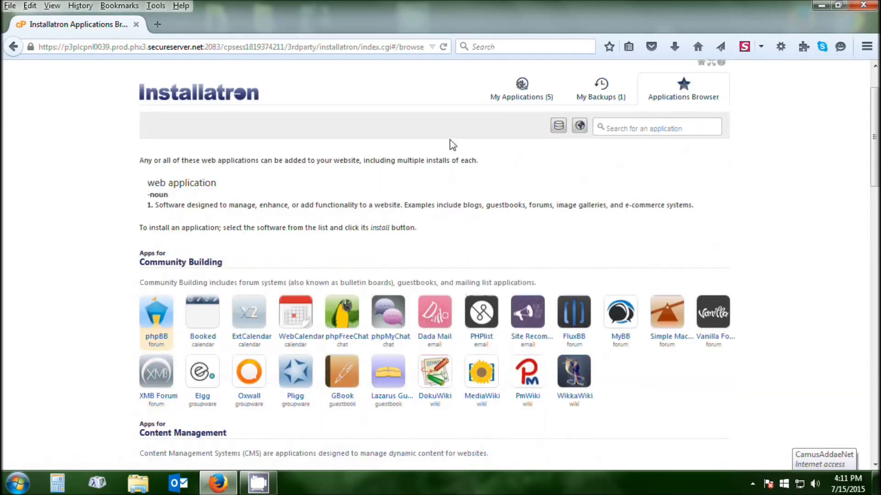
scroll(328, 141, down, 6)
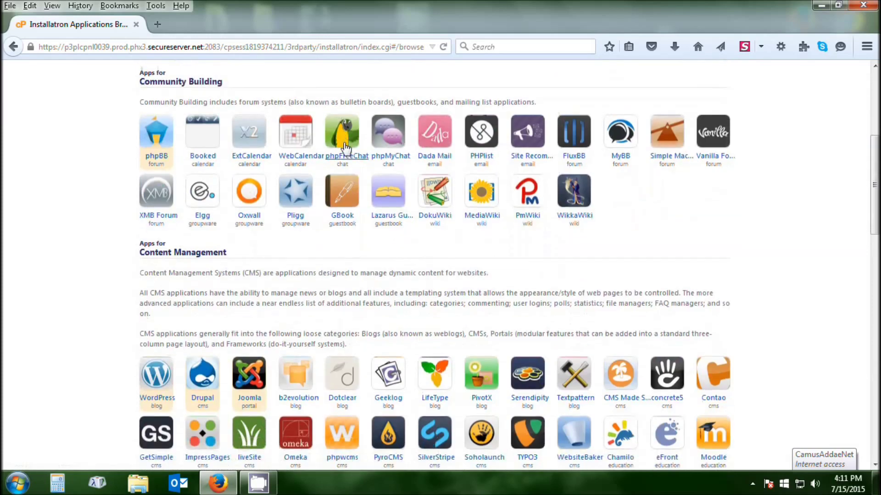
scroll(321, 165, down, 1)
scroll(160, 198, down, 2)
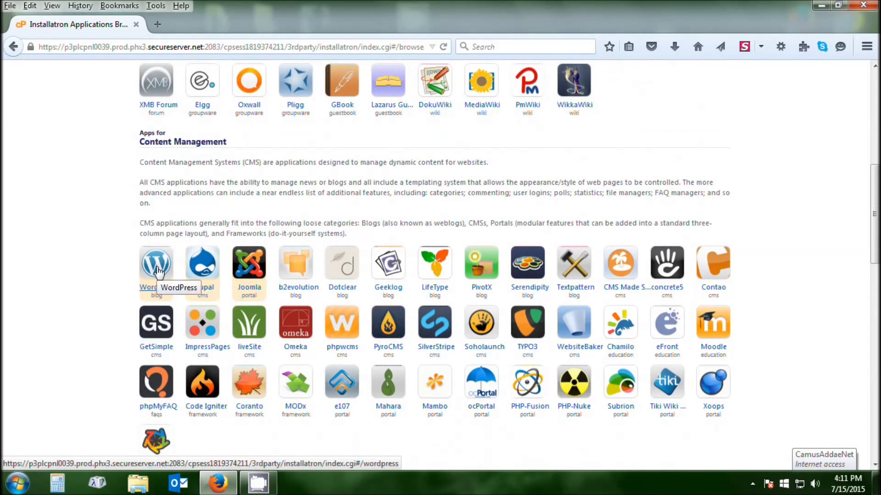
click(157, 271)
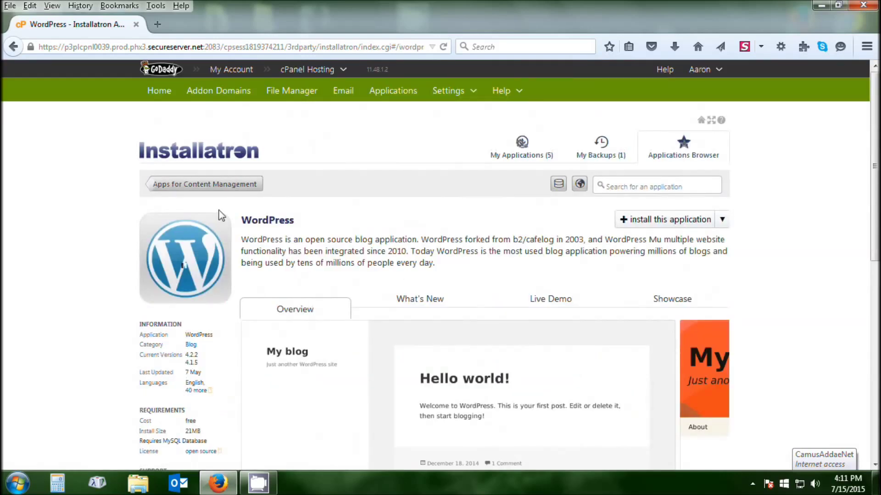
Review the WordPress application page and start the install wizard.
scroll(374, 210, down, 3)
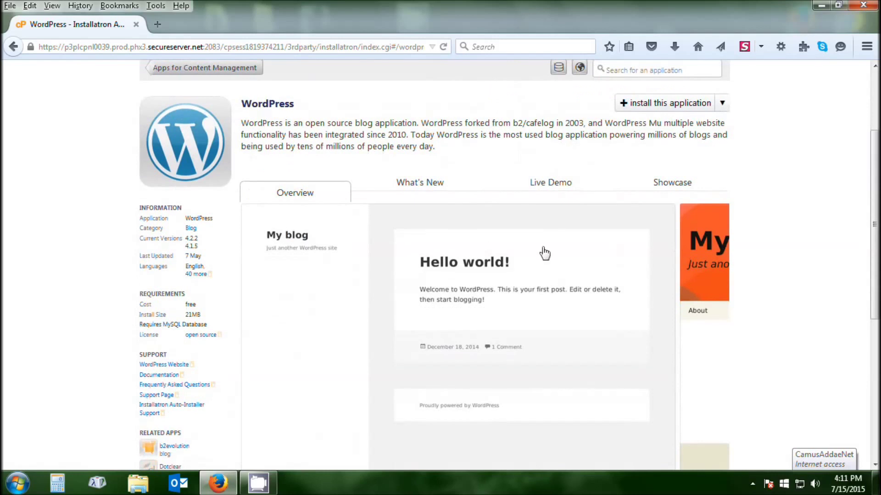
scroll(585, 250, up, 1)
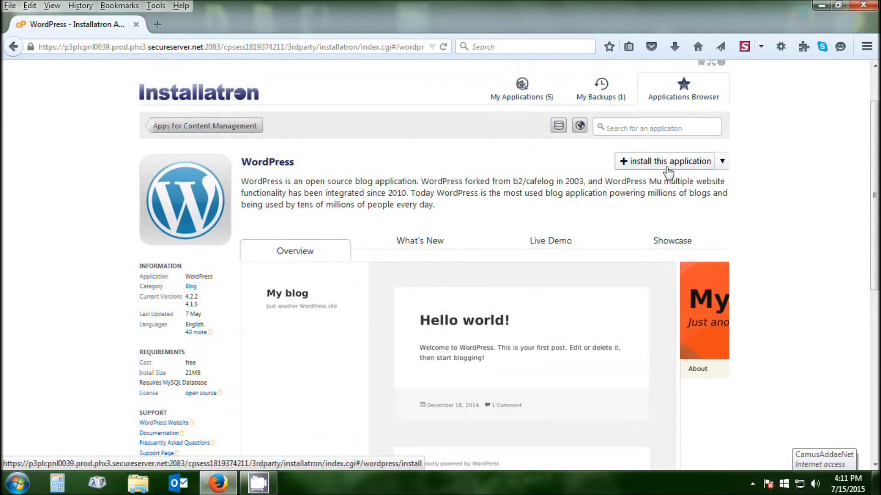
click(669, 162)
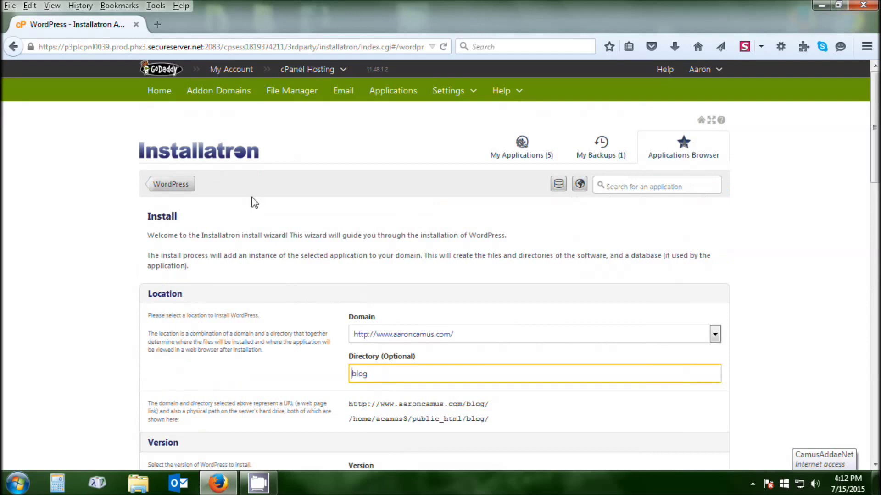
Change the install directory from blog to wordpress, giving aaroncamus.com/wordpress/.
scroll(384, 186, down, 2)
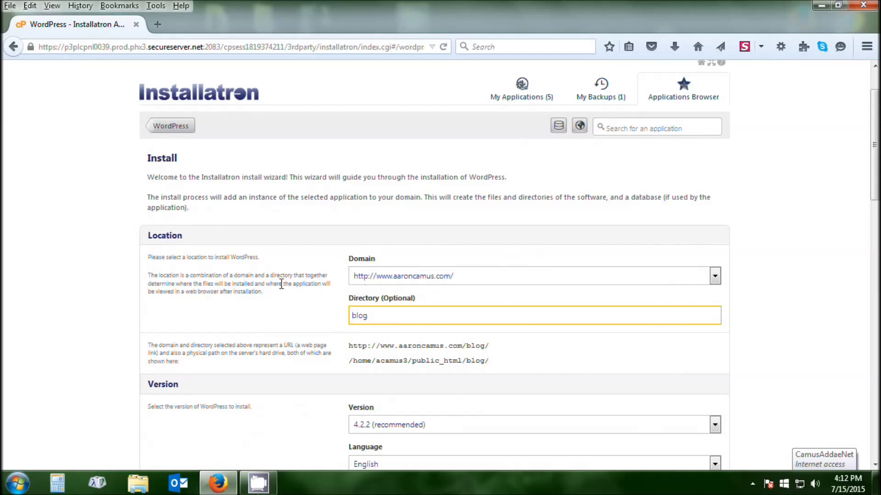
drag(383, 316, 219, 335)
key(BackSpace)
scroll(480, 267, down, 1)
scroll(481, 267, down, 3)
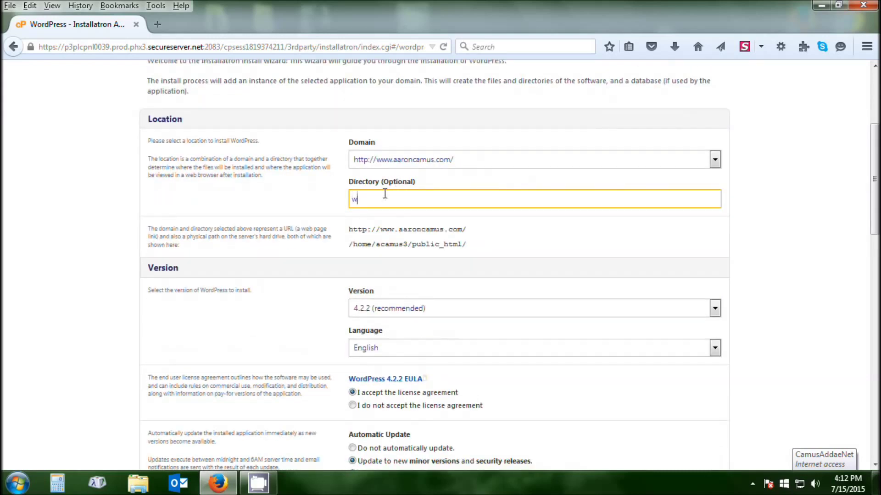
text(rdpress)
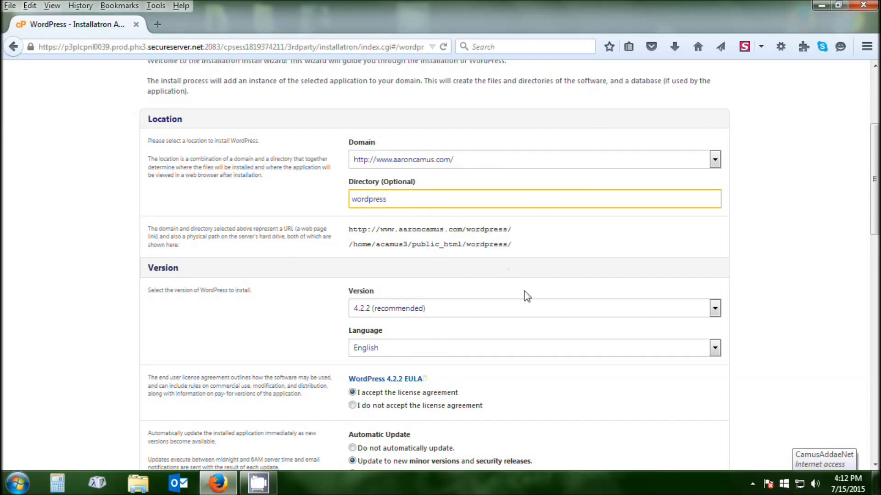
scroll(458, 277, down, 3)
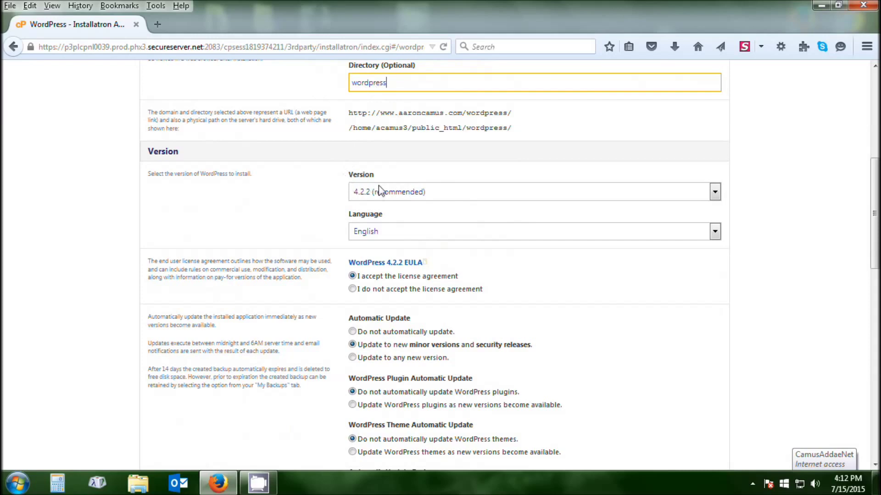
scroll(499, 200, down, 5)
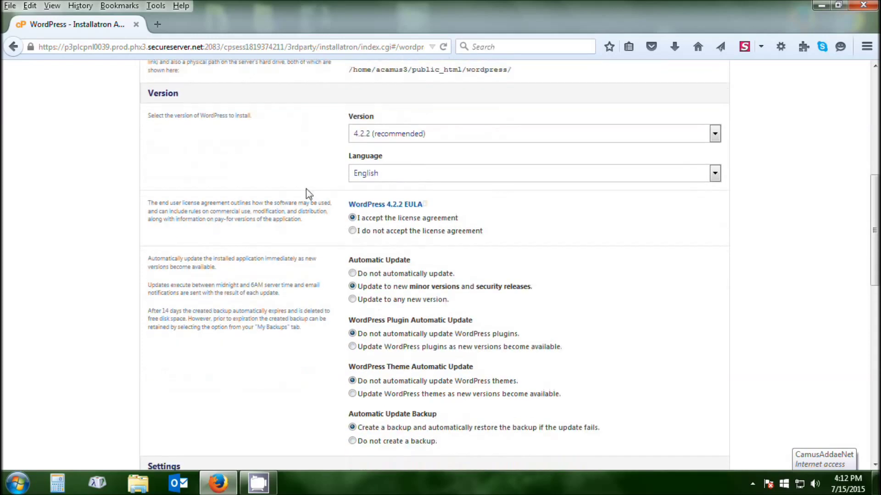
scroll(468, 130, up, 2)
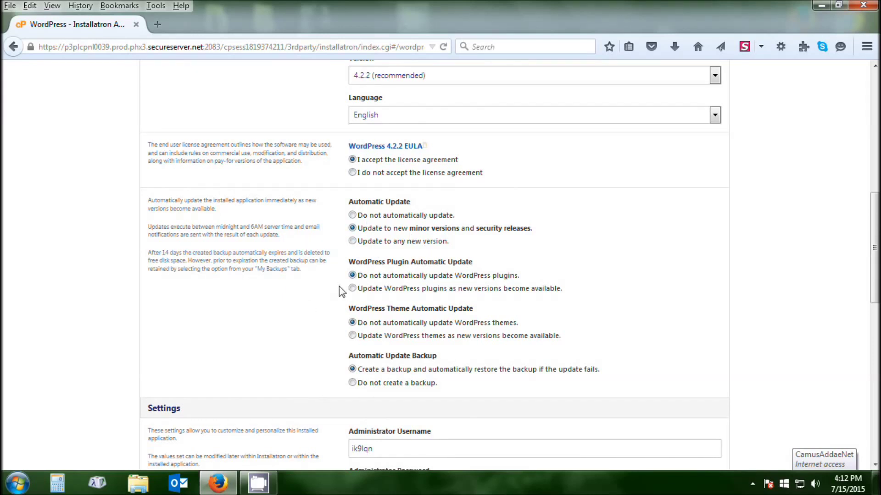
scroll(585, 229, down, 2)
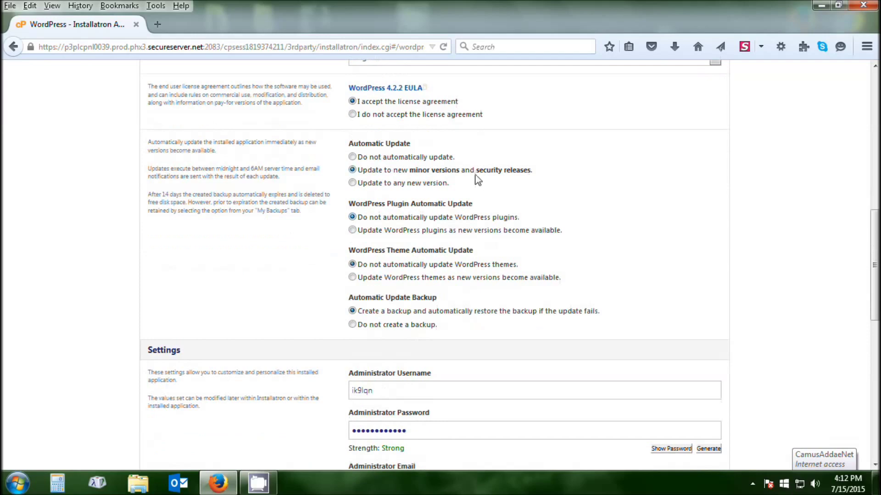
scroll(422, 177, down, 3)
scroll(513, 318, down, 2)
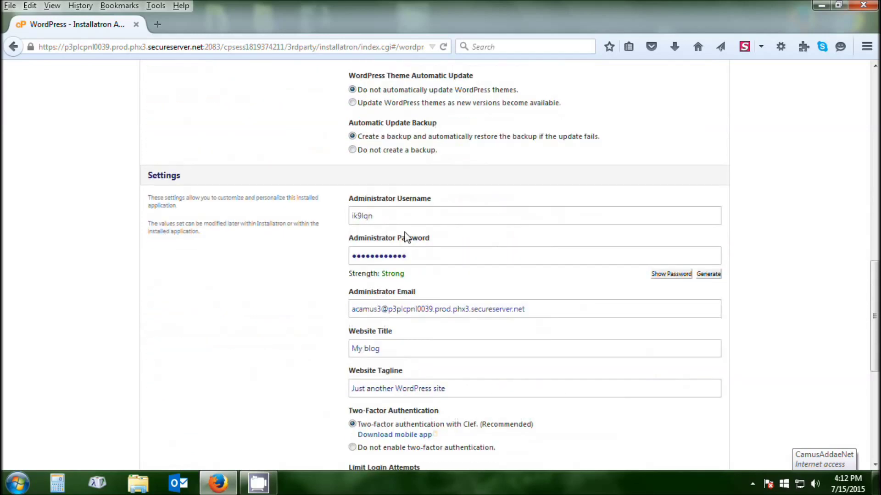
drag(385, 216, 304, 218)
Set the administrator username to admin and enter a new administrator password.
text(admin)
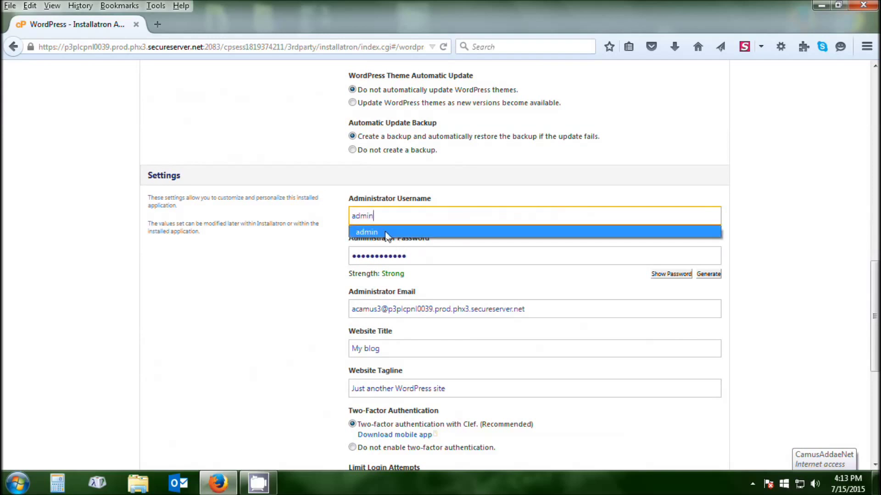
click(375, 232)
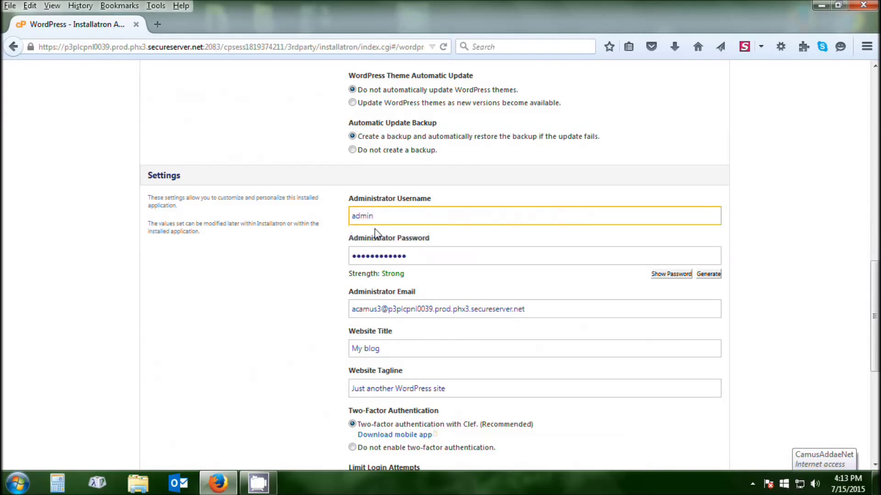
drag(406, 256, 287, 261)
text(a)
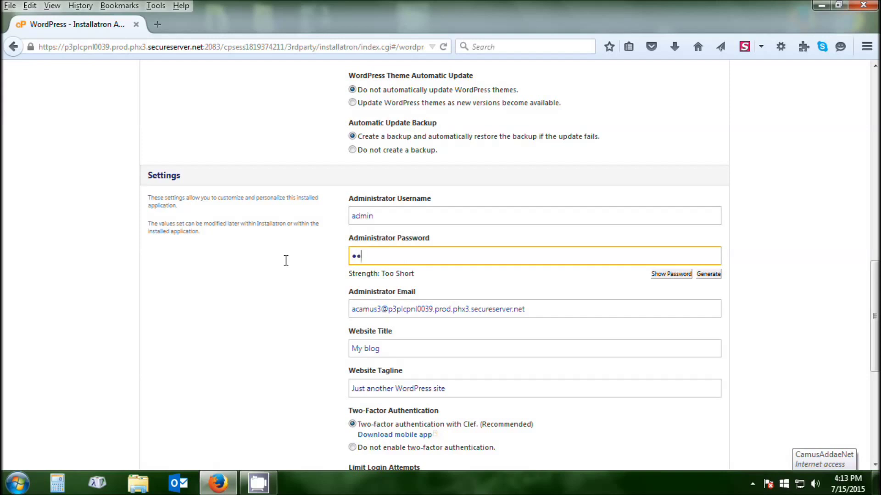
text(*******)
drag(406, 253, 305, 259)
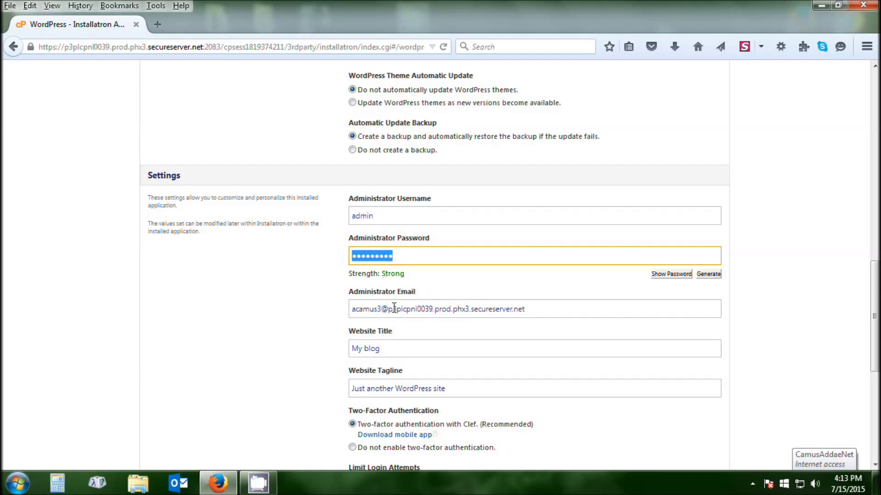
Replace the default Administrator Email with the site owner's own e-mail address.
drag(530, 308, 241, 328)
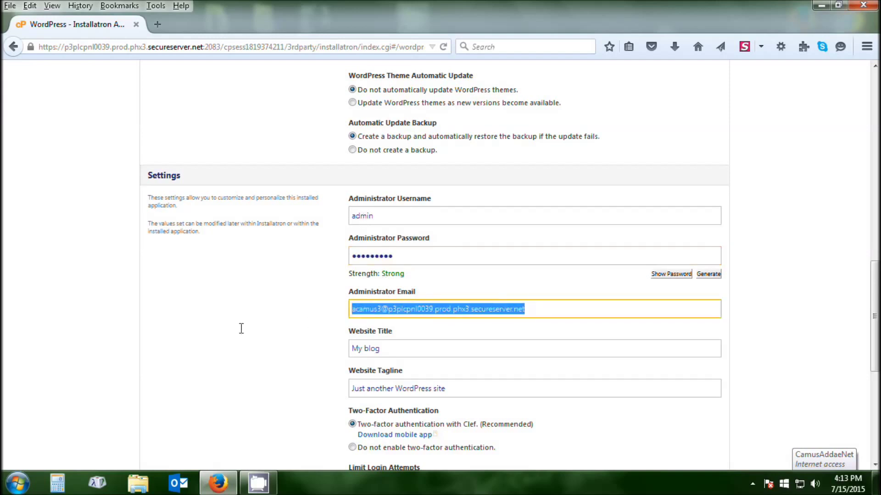
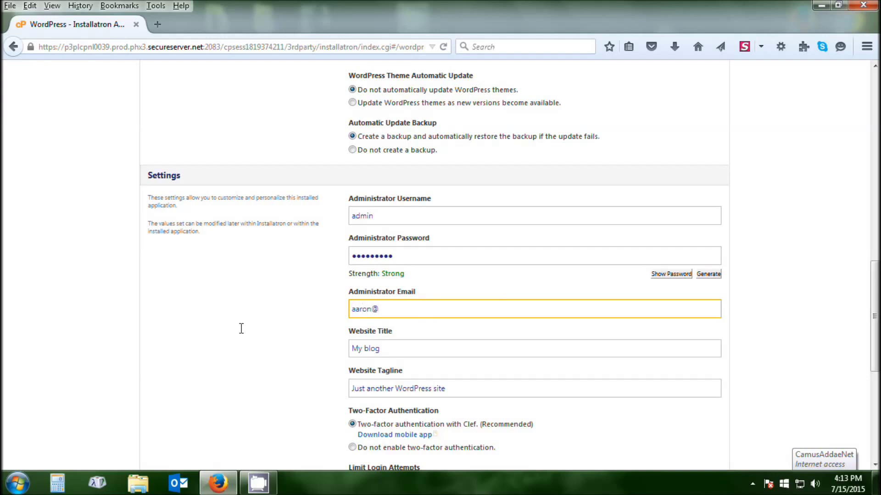
key(Tab)
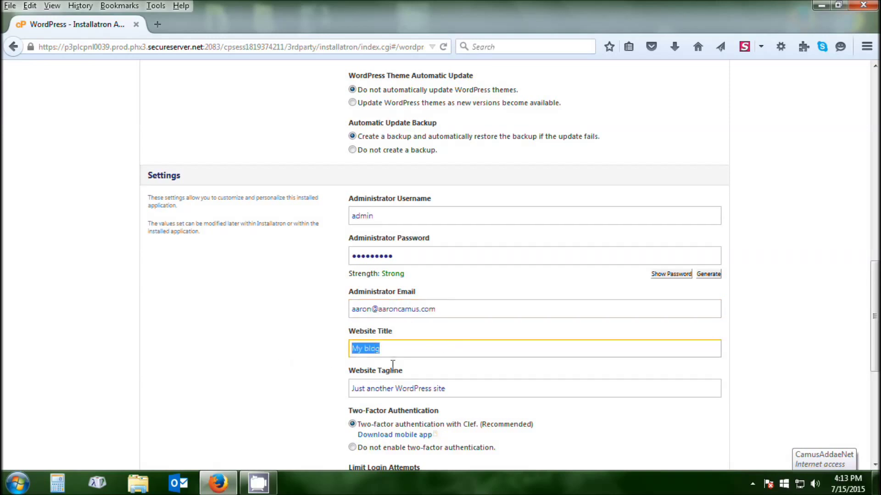
Choose 'Do not enable two-factor authentication' and scroll down to the Install button.
scroll(503, 364, down, 2)
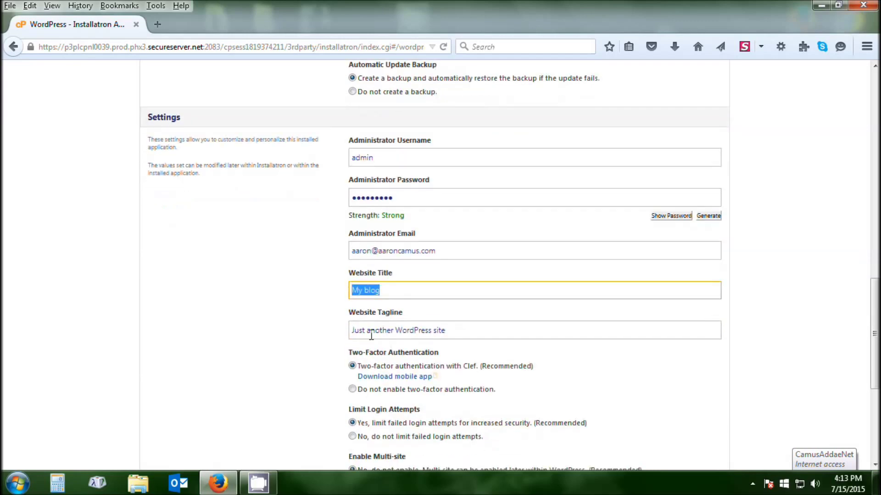
scroll(569, 289, down, 4)
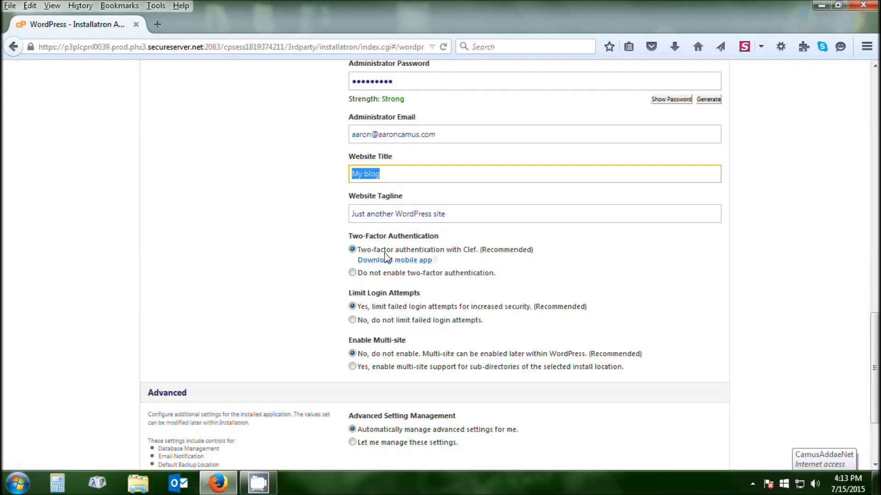
click(352, 273)
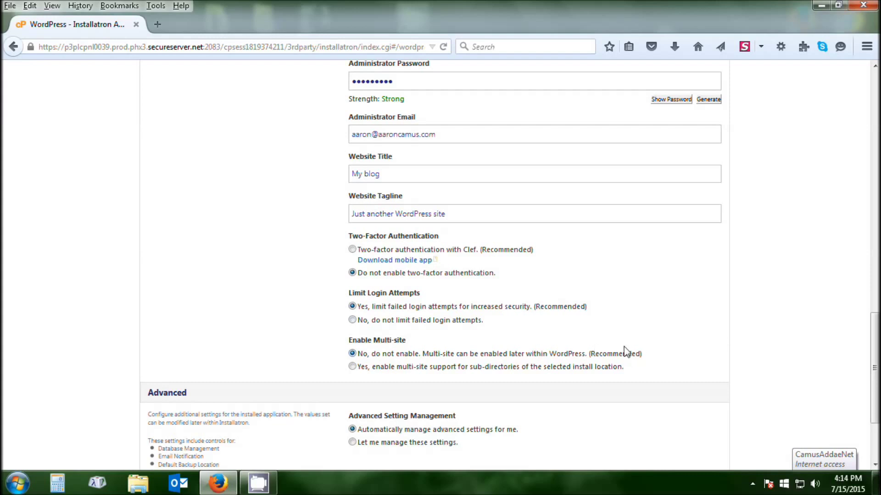
scroll(718, 267, down, 3)
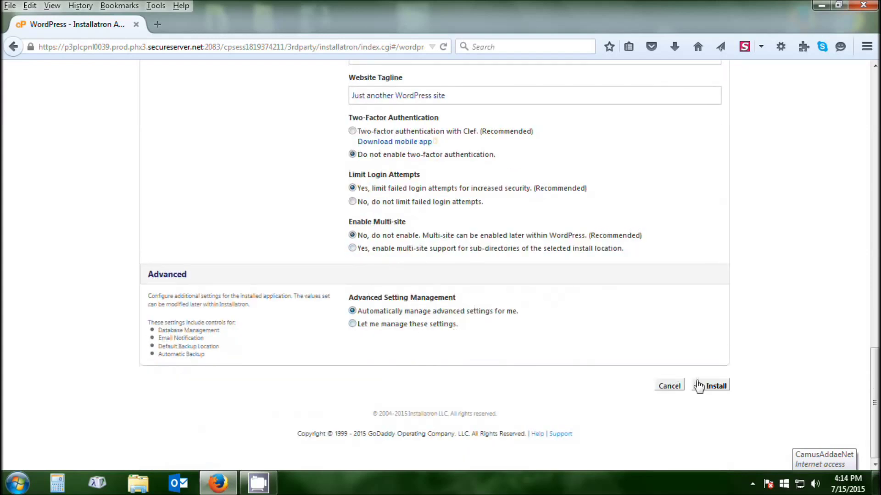
scroll(433, 251, up, 12)
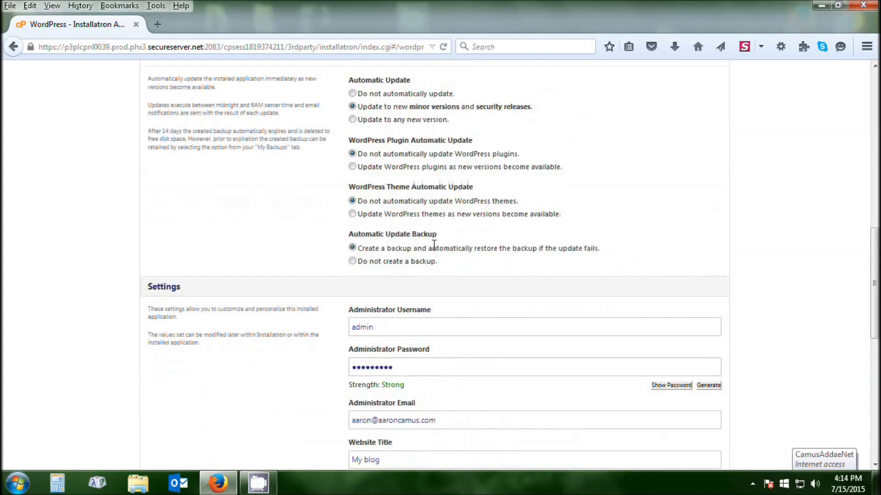
scroll(398, 173, down, 6)
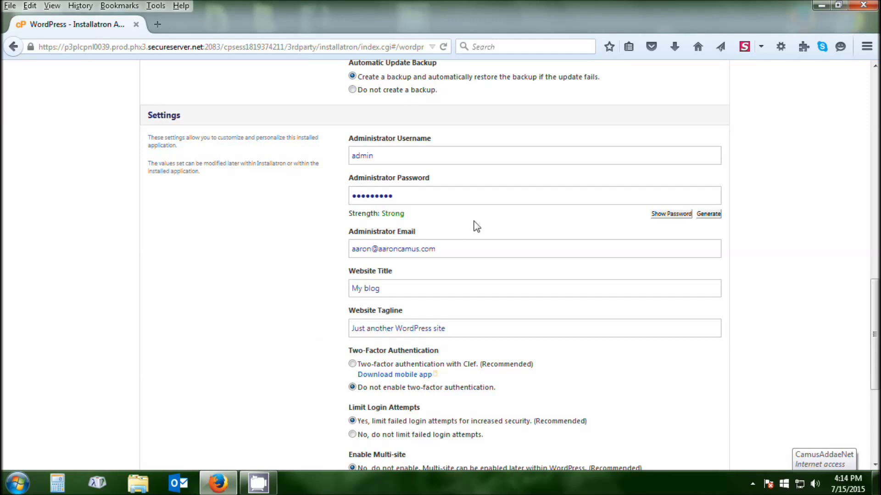
scroll(476, 226, down, 6)
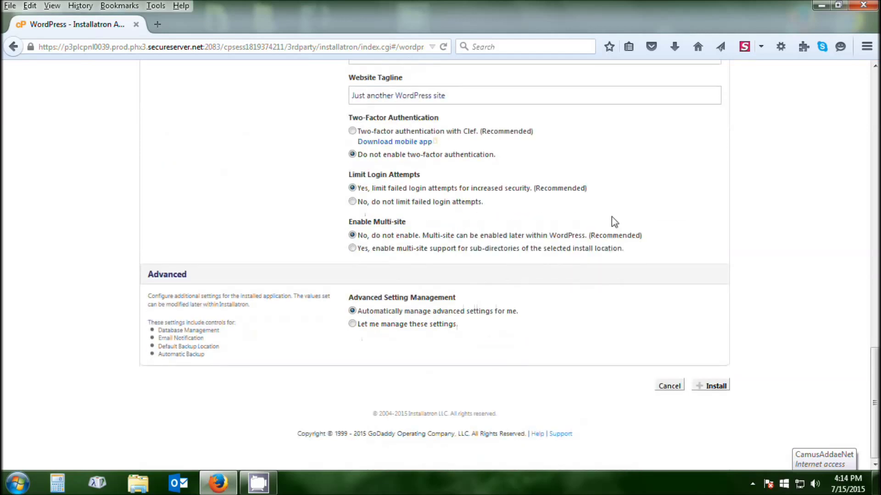
Submit the WordPress install and review the My Applications list.
click(721, 387)
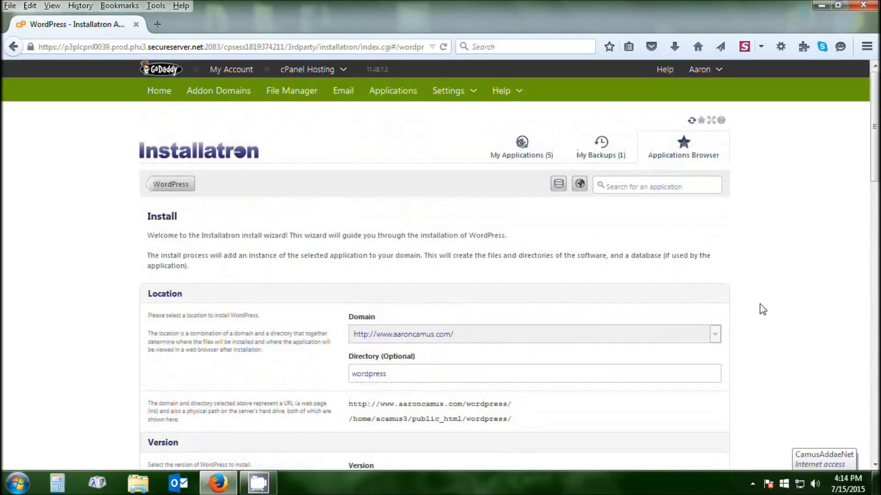
click(518, 149)
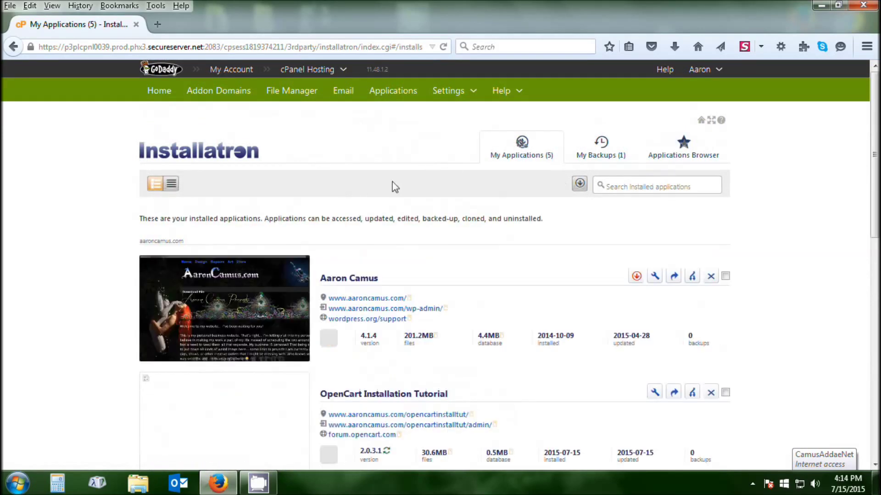
scroll(392, 182, down, 6)
scroll(449, 146, down, 4)
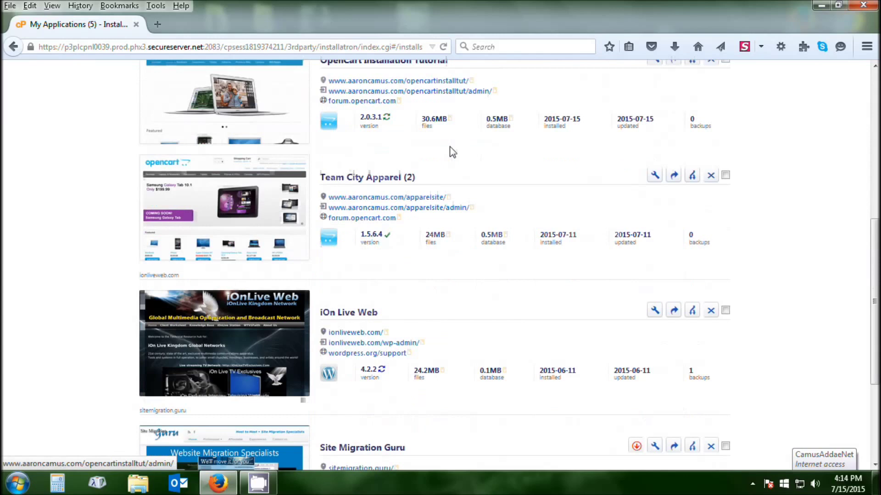
scroll(450, 147, up, 4)
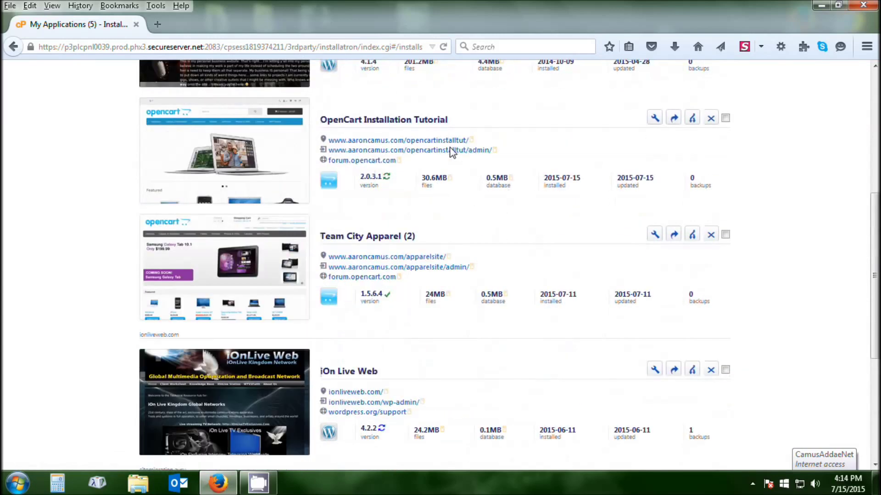
scroll(450, 152, up, 5)
scroll(449, 153, down, 9)
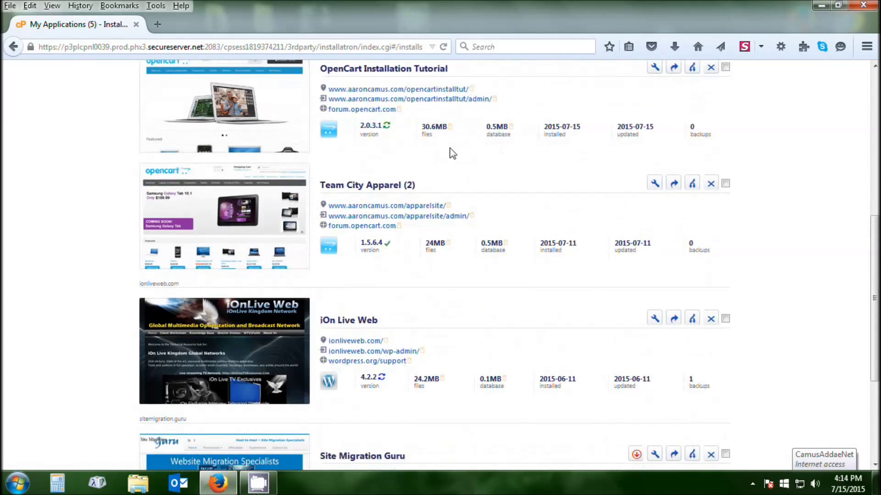
scroll(450, 152, up, 6)
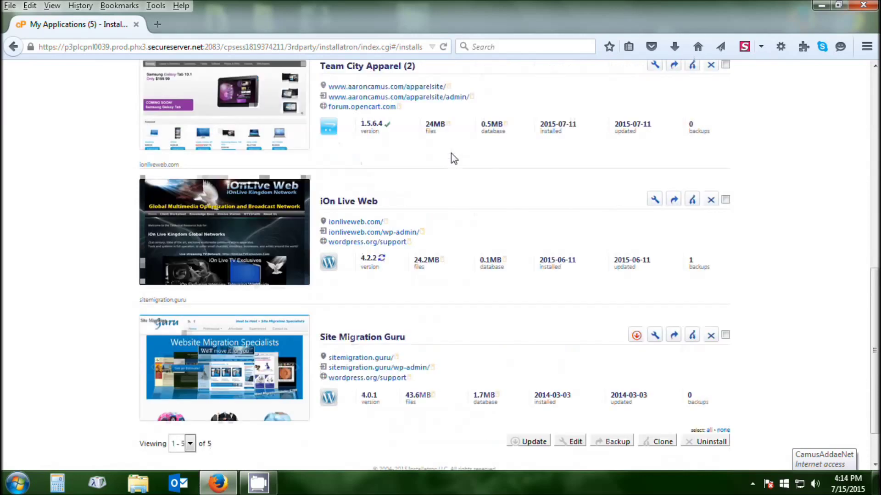
scroll(451, 153, up, 5)
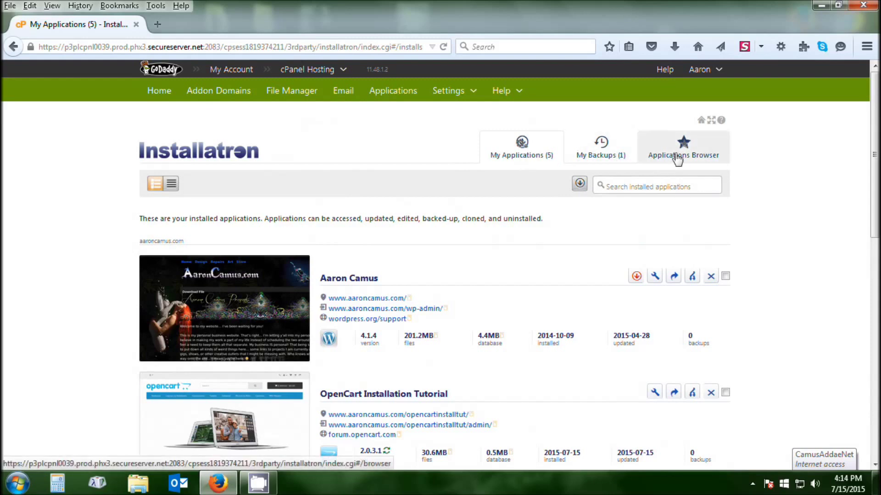
Glance at the Applications Browser, return to My Applications, then go back.
click(679, 152)
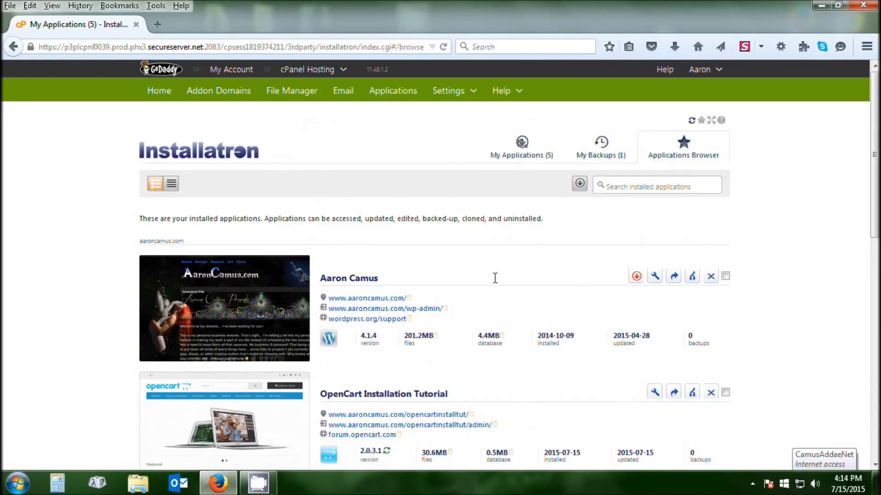
scroll(495, 279, down, 15)
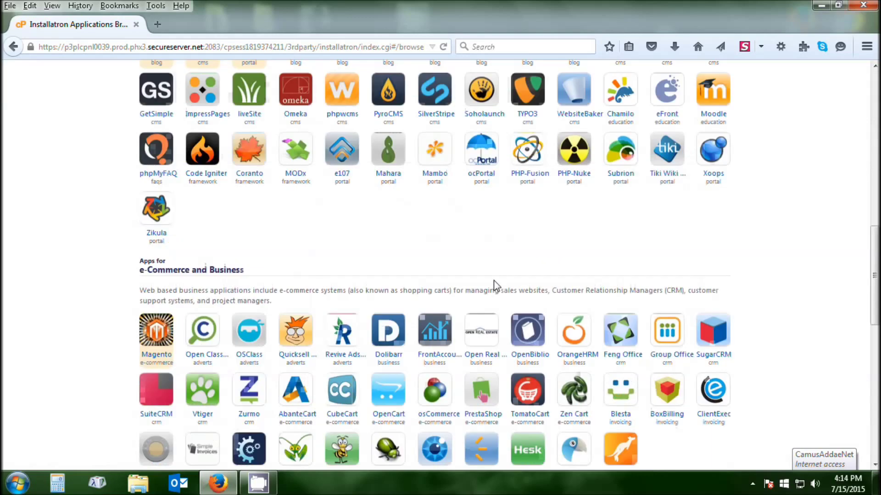
scroll(494, 314, up, 15)
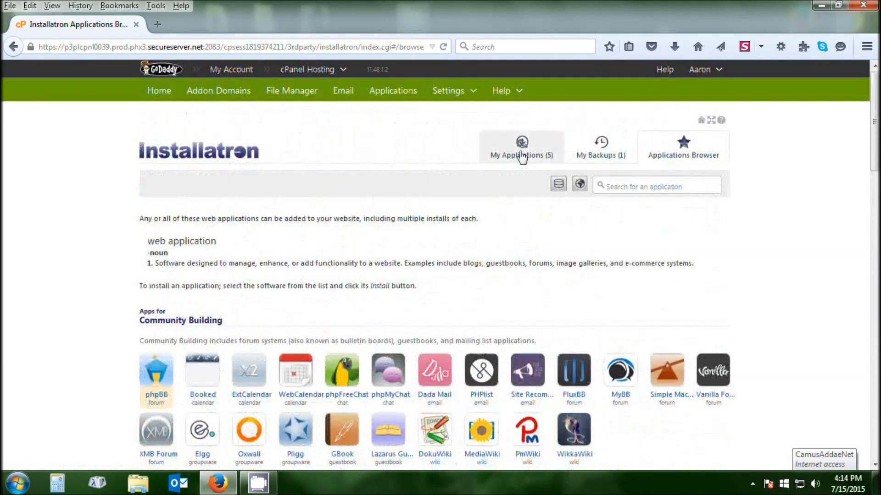
click(522, 156)
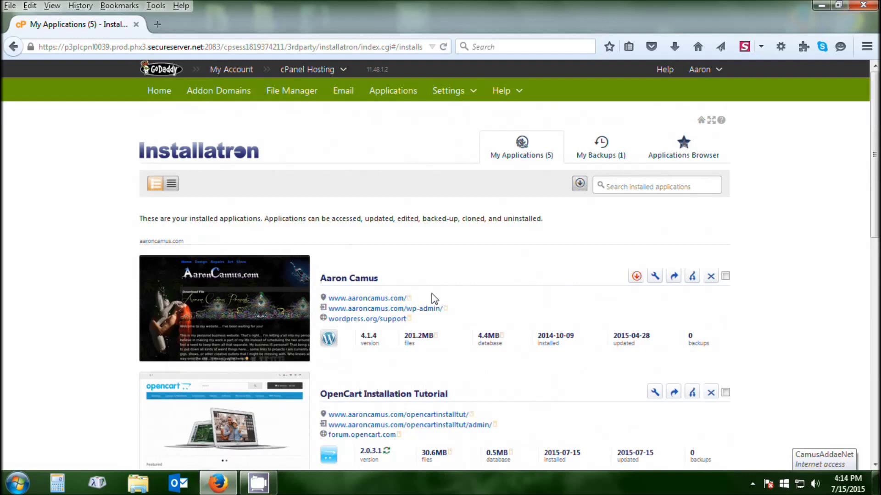
click(13, 47)
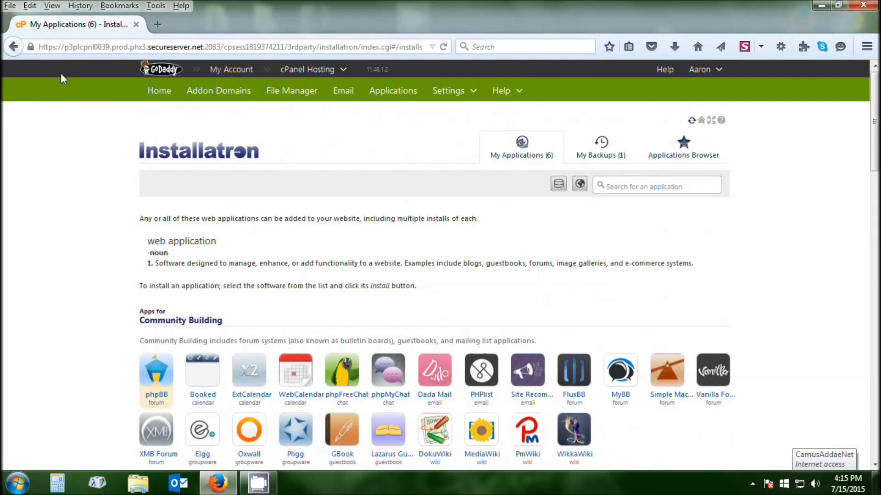
Reopen My Applications to check the new WordPress install's progress.
click(527, 156)
scroll(443, 308, down, 3)
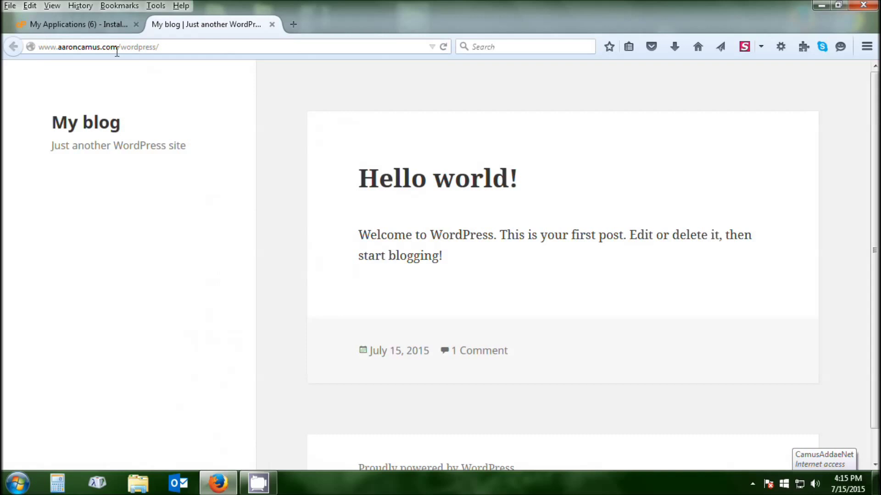
Append wp-admin to the site URL to load the WordPress login page.
click(165, 45)
click(167, 46)
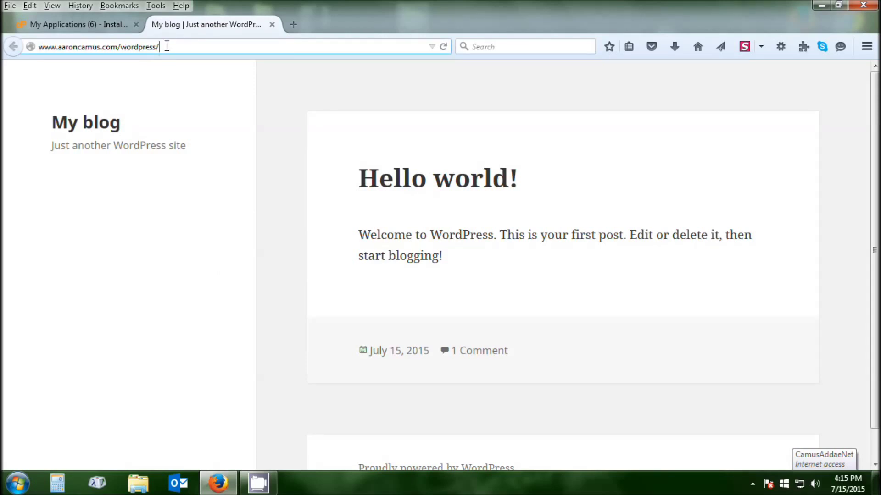
text(wp-admin)
key(Return)
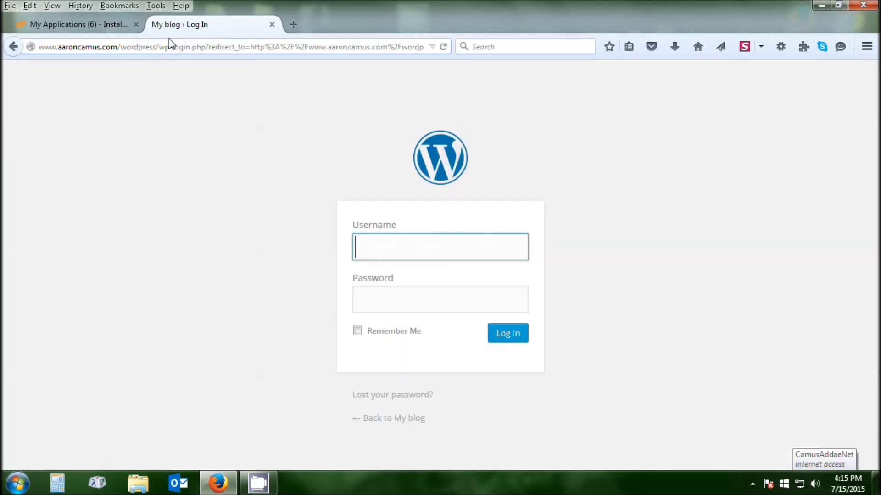
Log in as admin with the saved credentials and Remember Me checked.
click(377, 247)
click(386, 273)
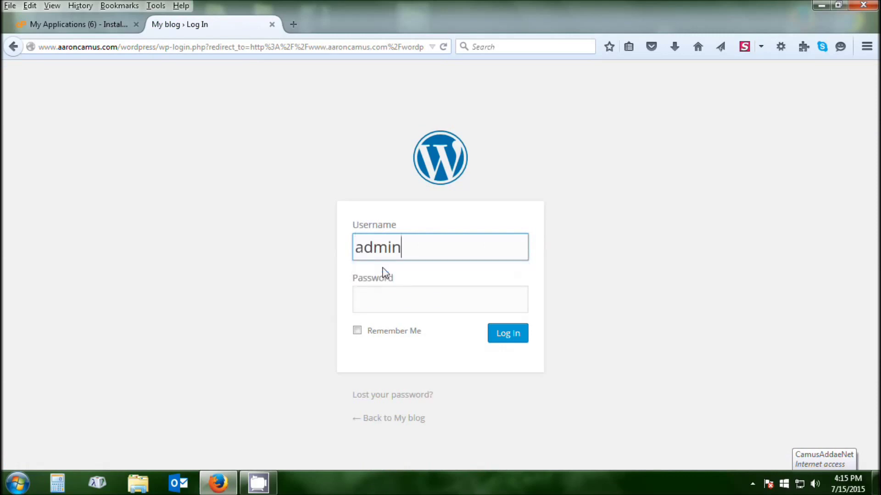
click(357, 331)
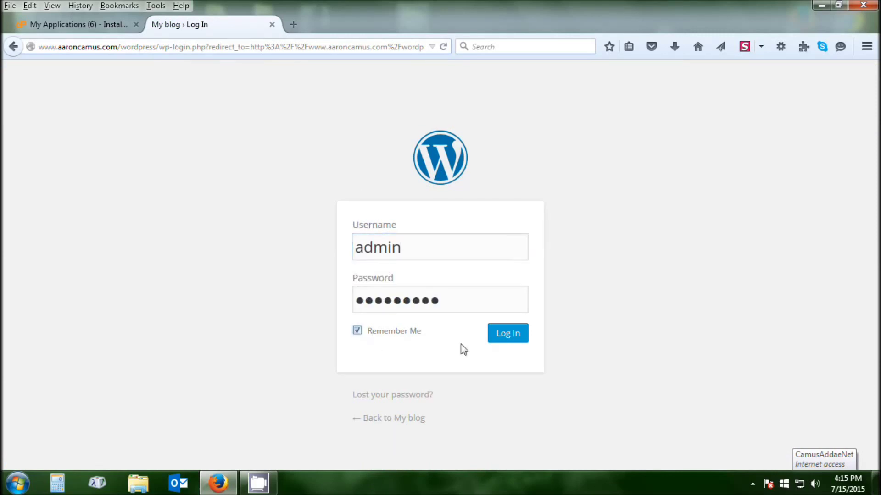
click(515, 339)
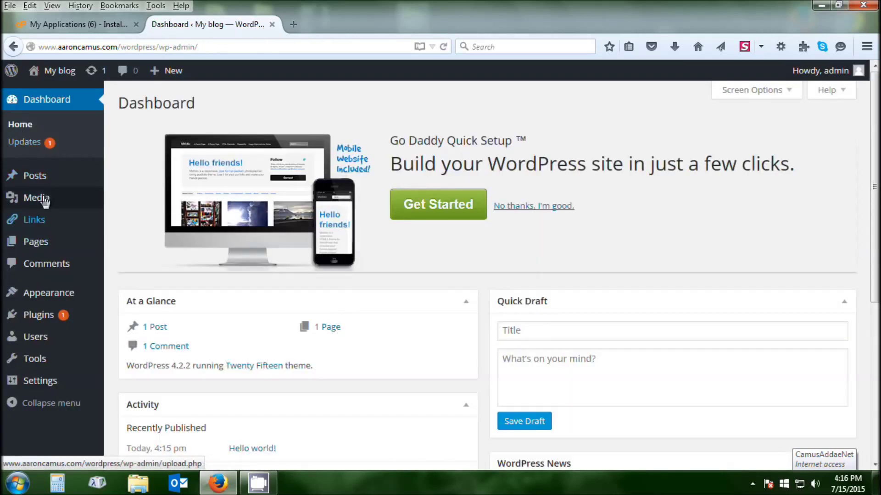
Review the My blog Dashboard admin menu, showing WordPress 4.2.2 with the Twenty Fifteen theme.
mouse_move(41, 177)
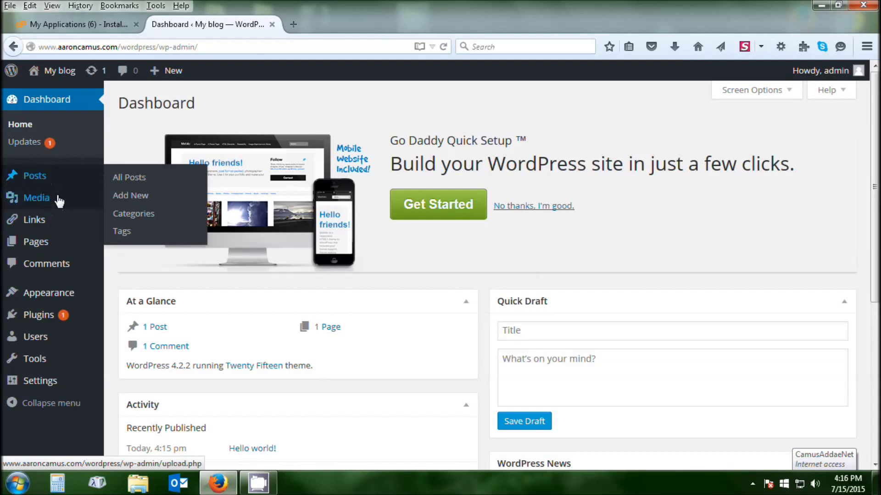